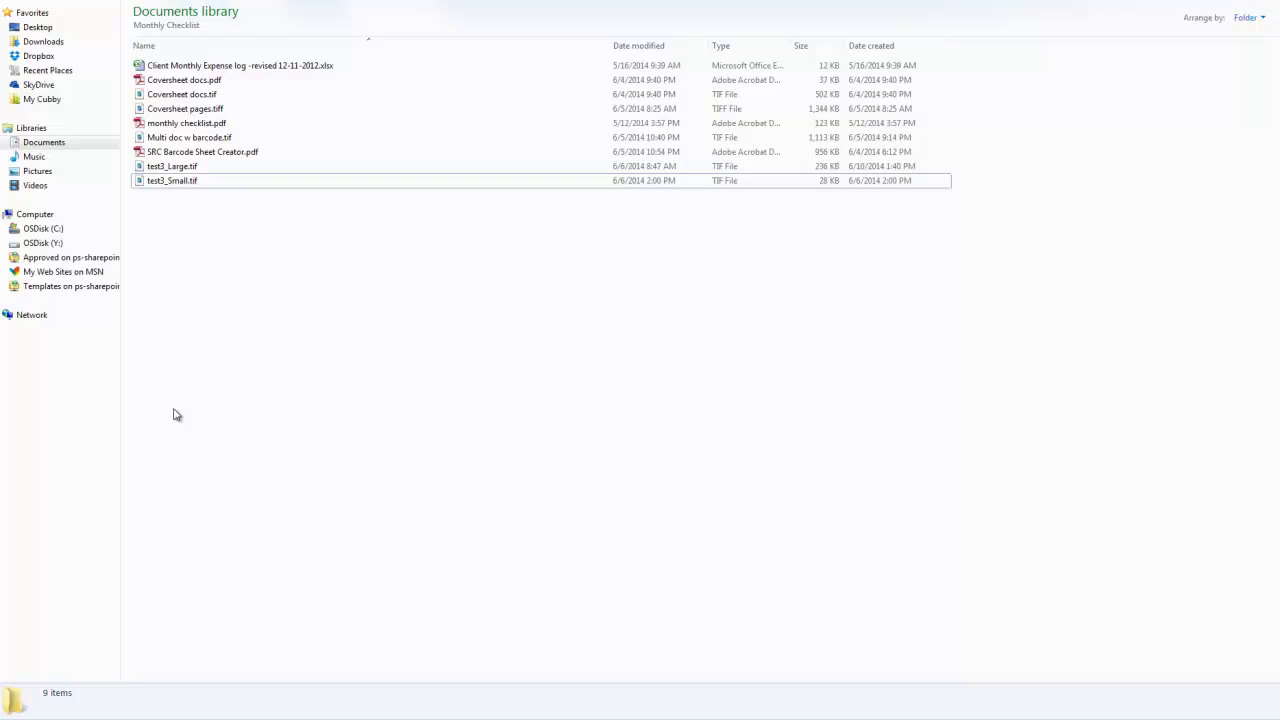
# Open test3_Large.tif and look through its scanned cover pages, barcode separator sheets and handwritten pages, then close it
pyautogui.click(175, 166)
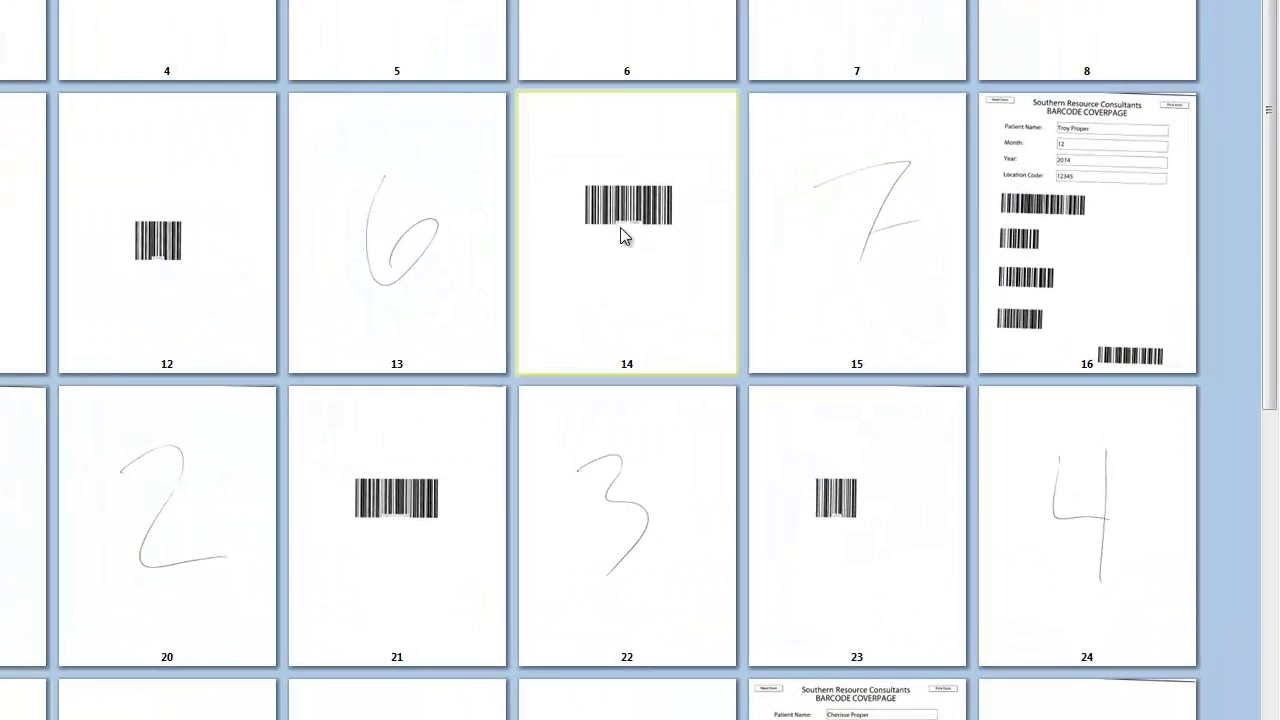
pyautogui.click(1100, 251)
pyautogui.scroll(-1, 929, 537)
pyautogui.click(955, 645)
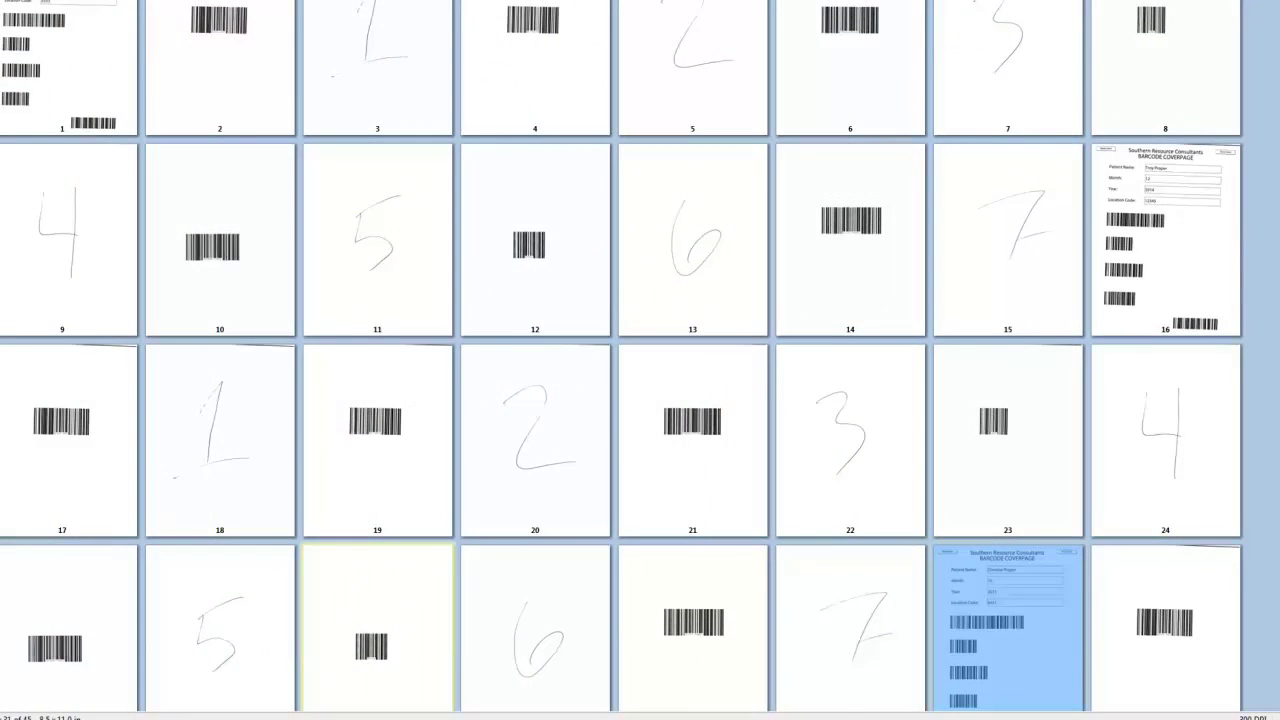
pyautogui.hotkey('alt', 'F4')
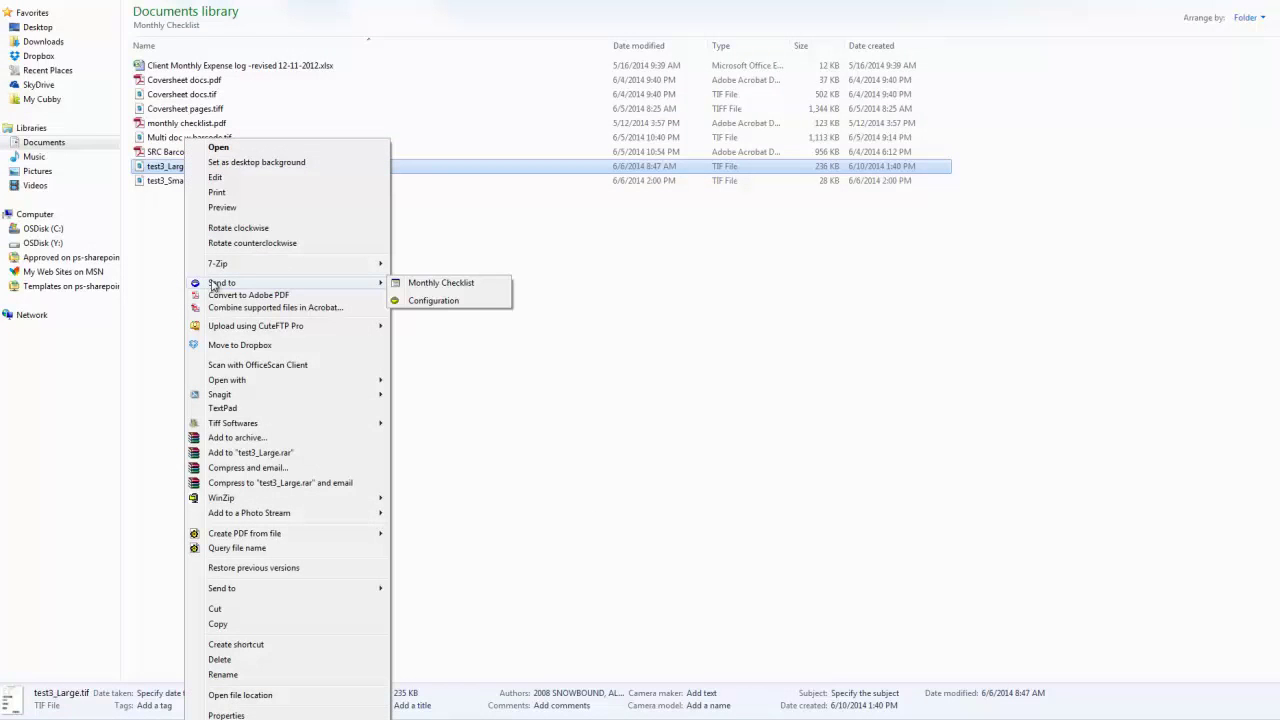
# Send test3_Large.tif to the Monthly Checklist AutoCapture workflow and dismiss the capture notice
pyautogui.click(430, 283)
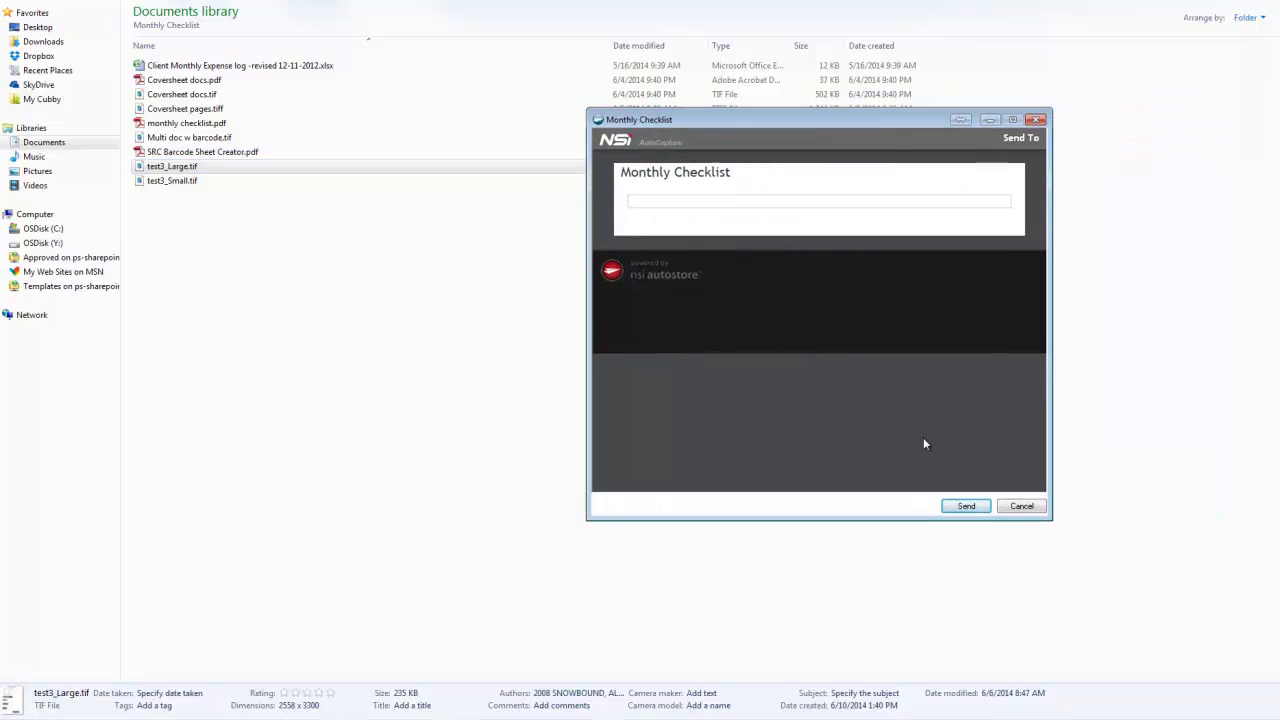
pyautogui.click(966, 506)
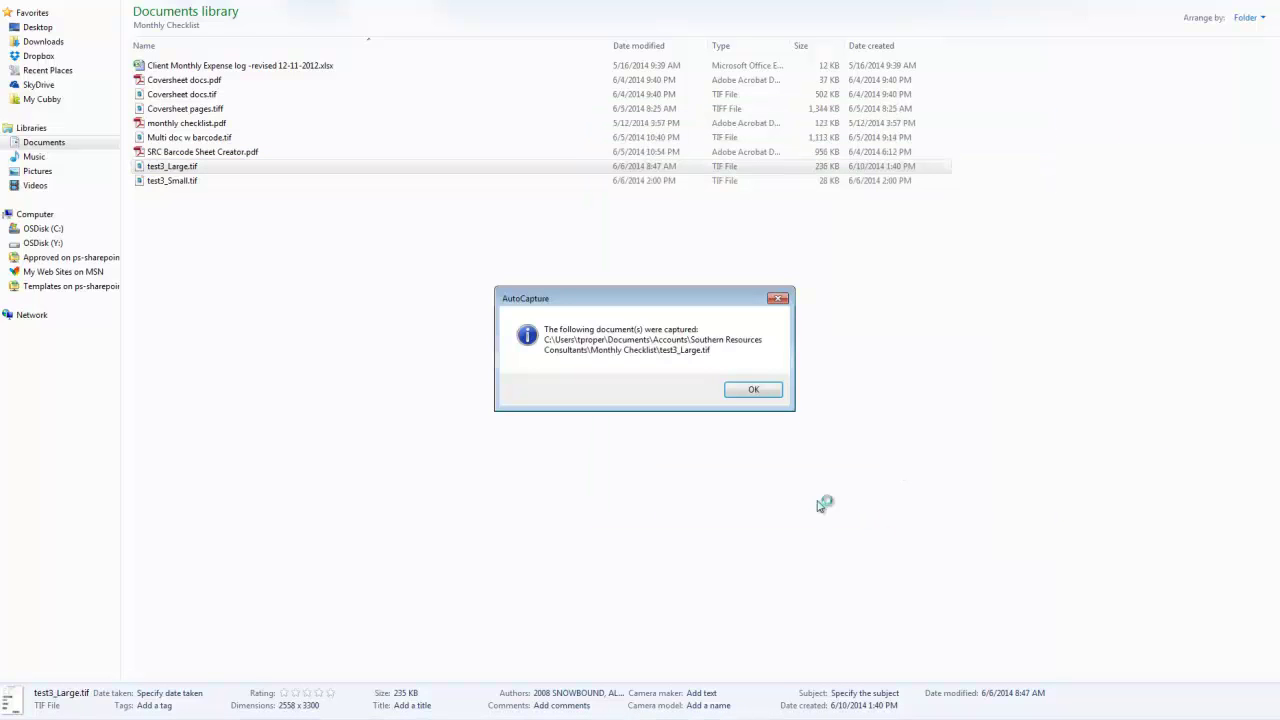
pyautogui.click(755, 391)
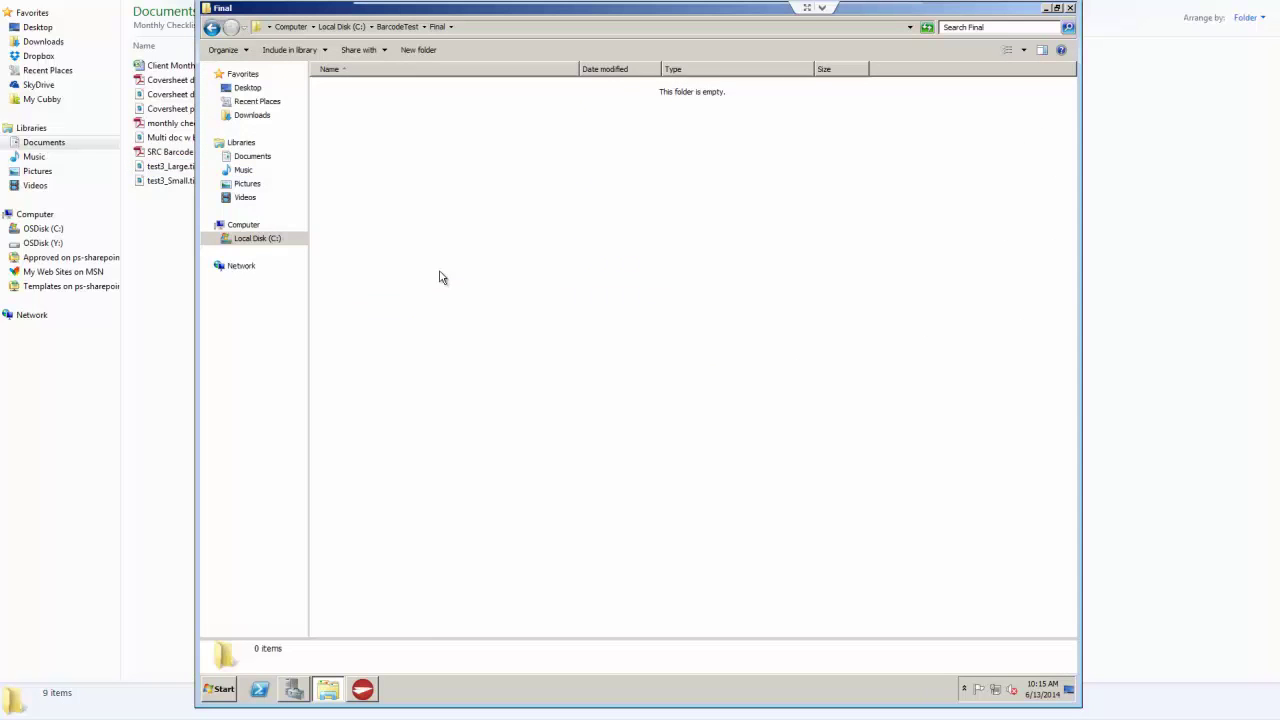
# Follow the 1 AC Split on Batch 1 task log in Status Monitor and check the BarcodeTest\Final folder for output
pyautogui.click(365, 691)
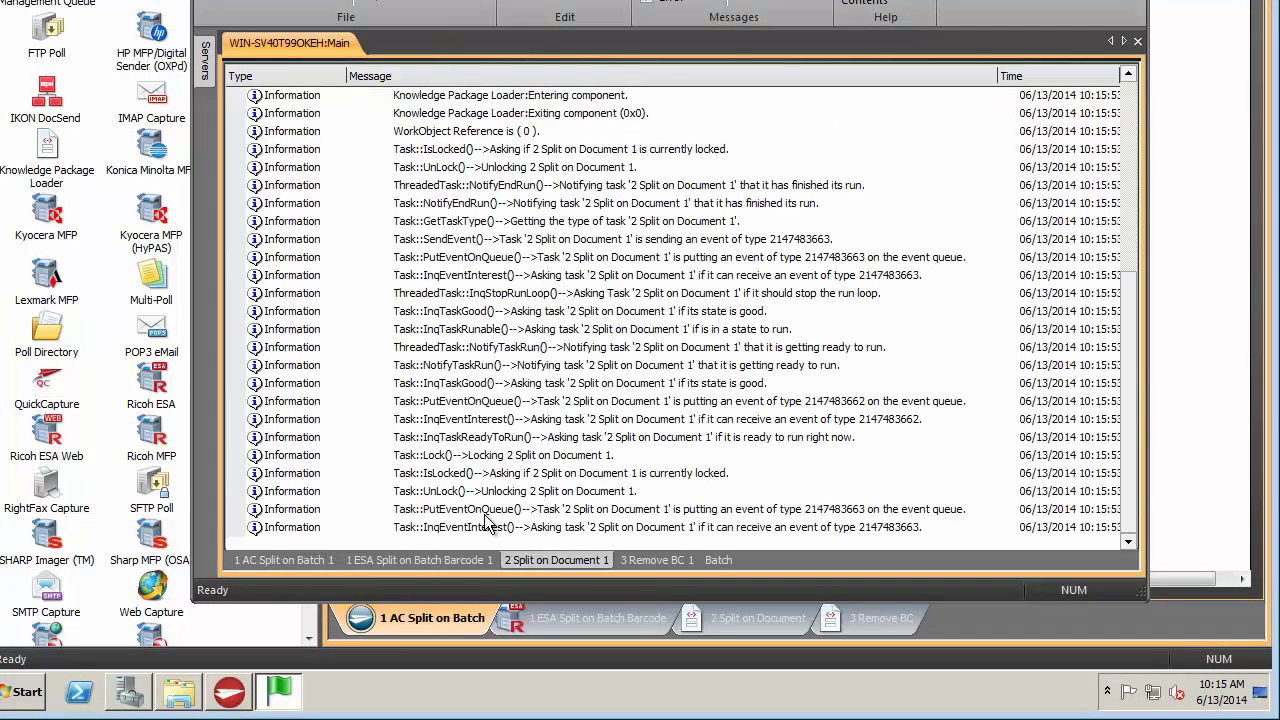
pyautogui.click(315, 561)
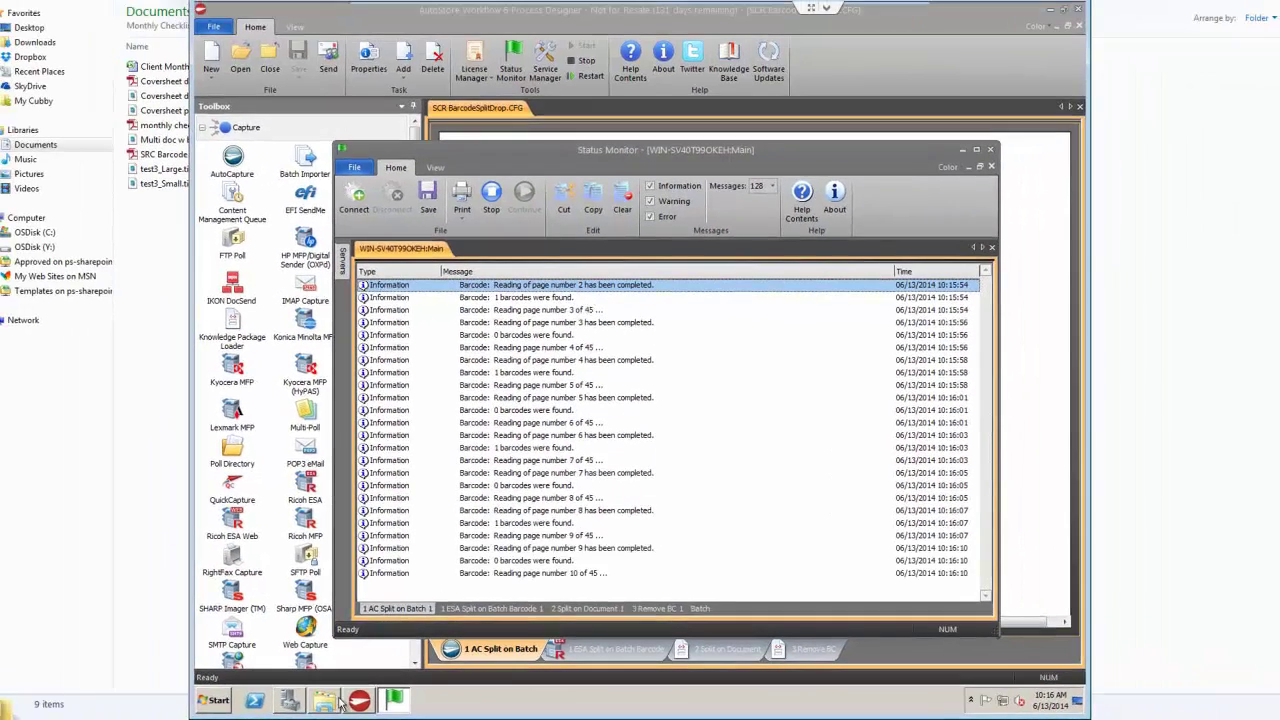
pyautogui.click(338, 703)
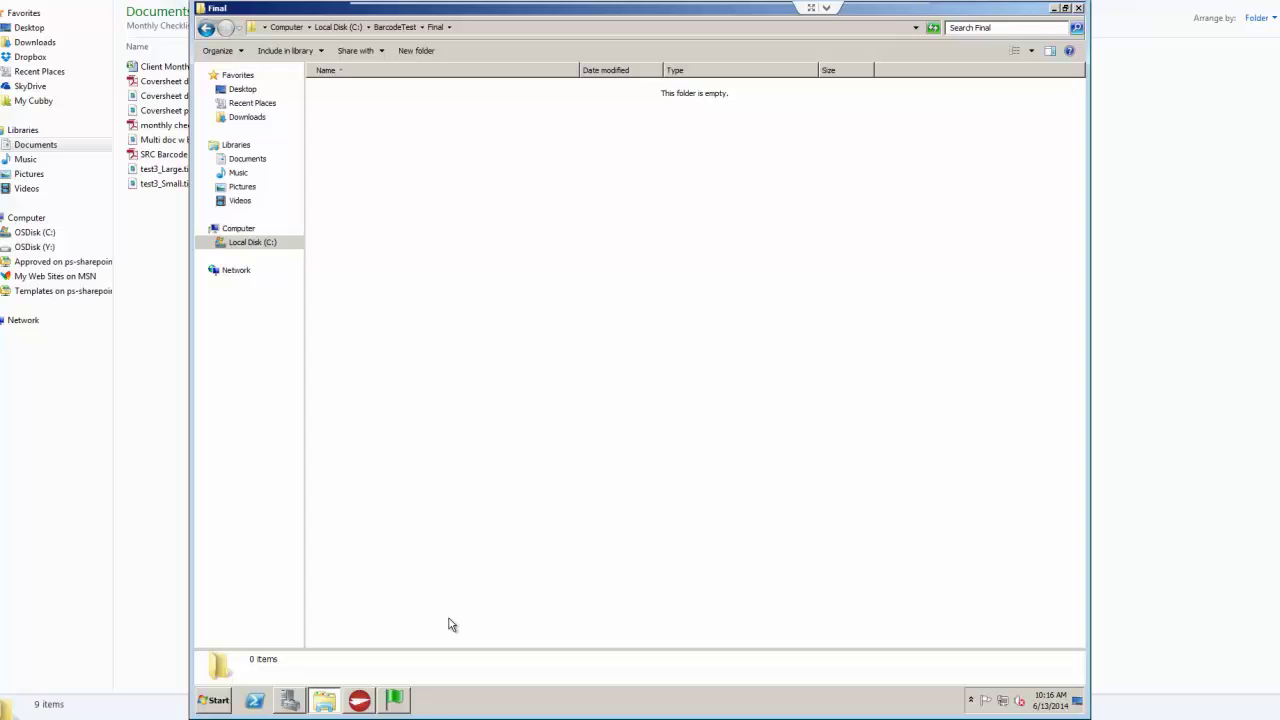
pyautogui.click(396, 702)
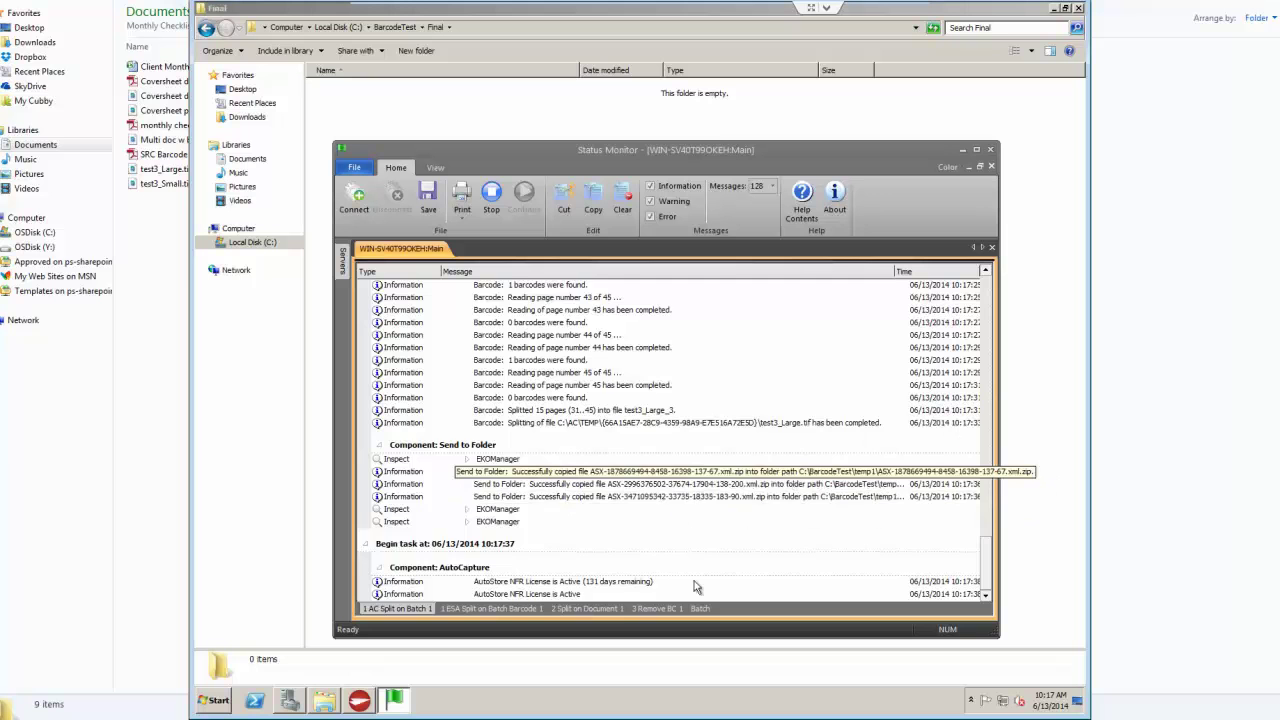
# Review the 2 Split on Document 1 and 3 Remove BC 1 task logs, then minimize Status Monitor
pyautogui.click(591, 609)
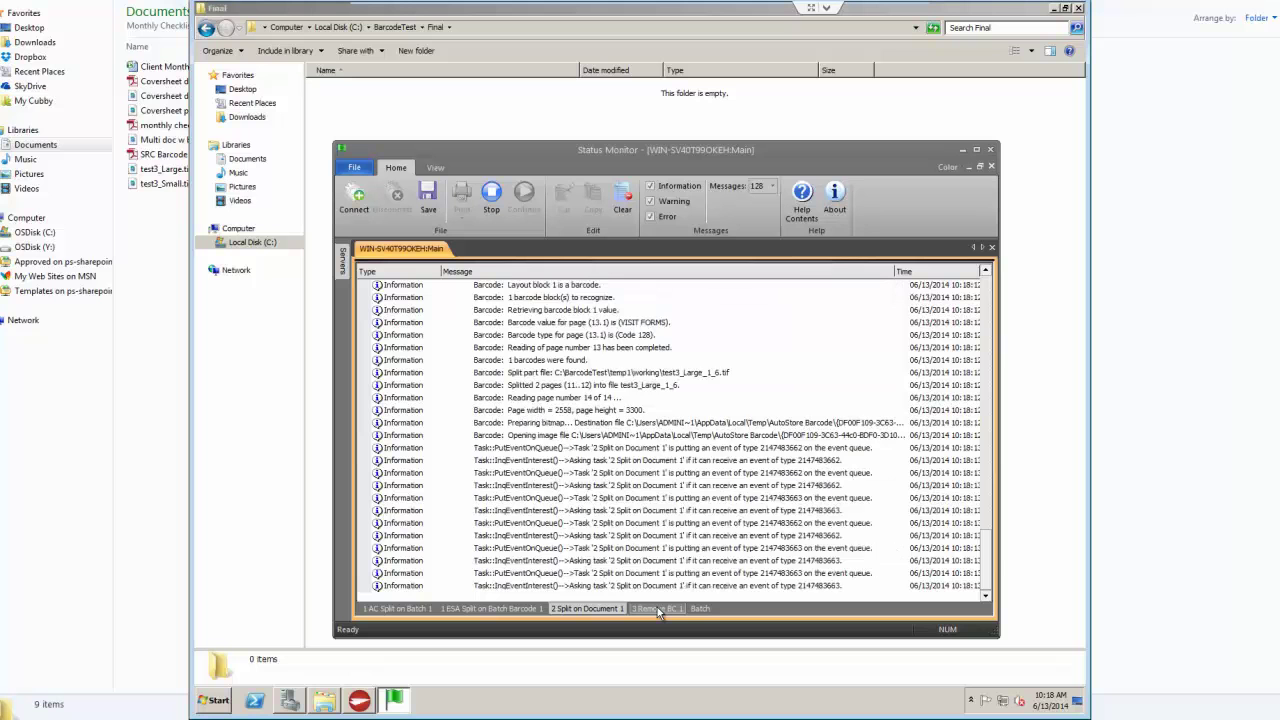
pyautogui.click(657, 607)
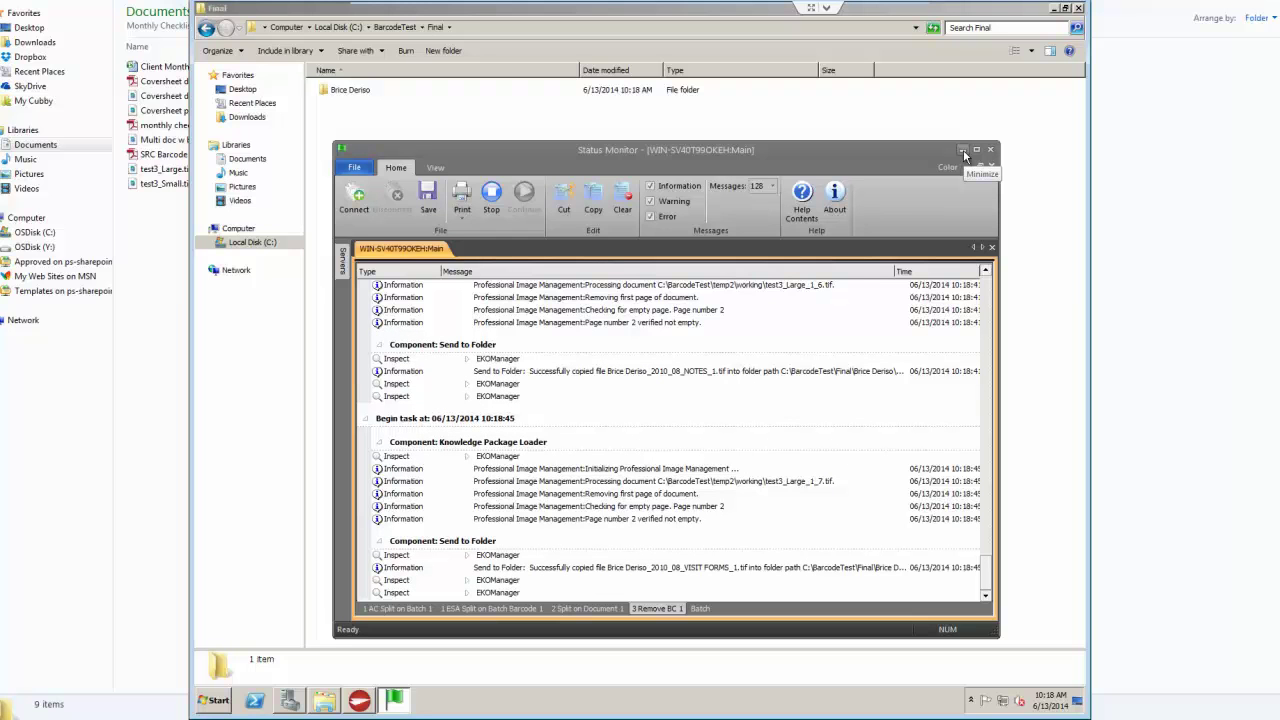
pyautogui.click(963, 149)
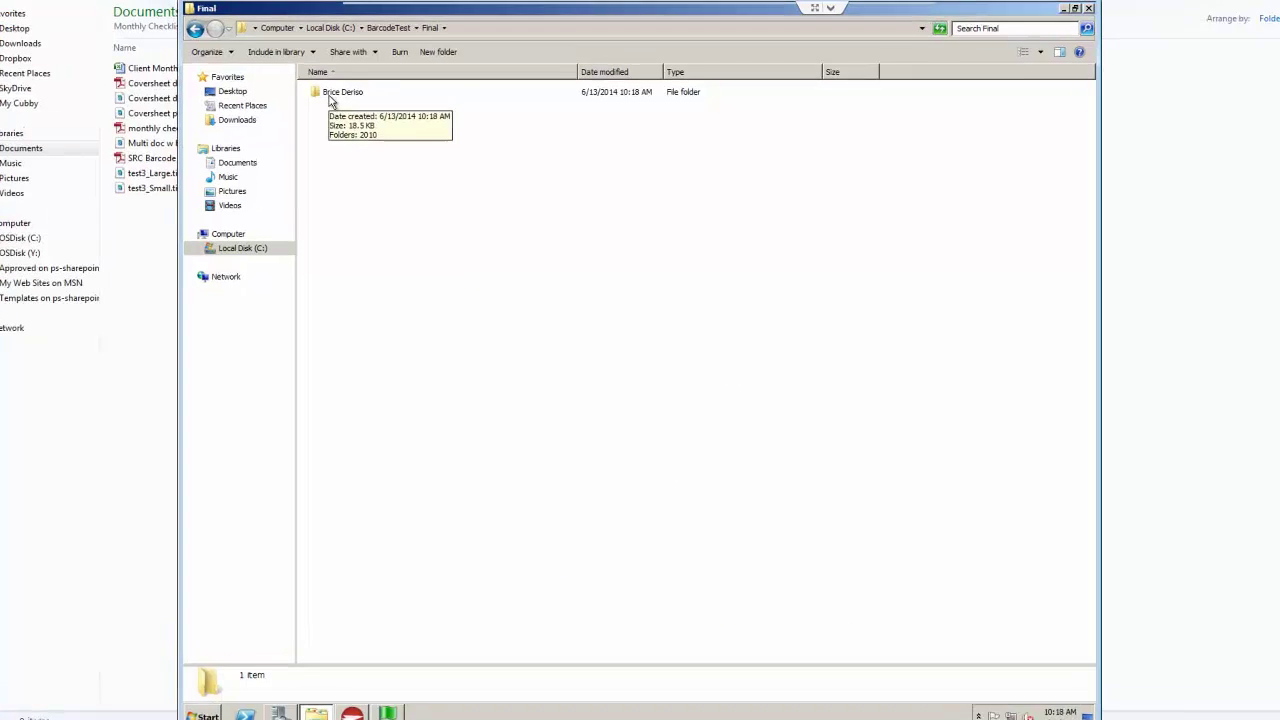
# View the TIFF in the first patient's 2010\08\EXPENDITURES folder inside Final, then close the image
pyautogui.doubleClick(333, 95)
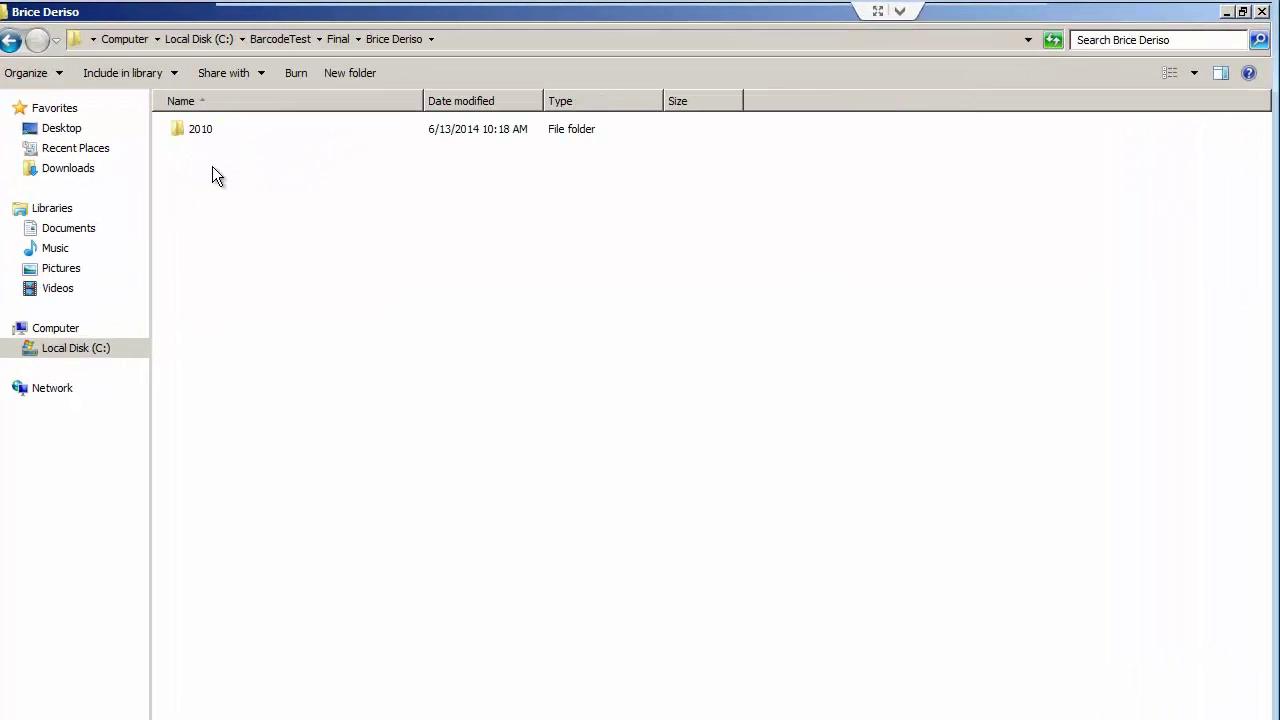
pyautogui.doubleClick(199, 137)
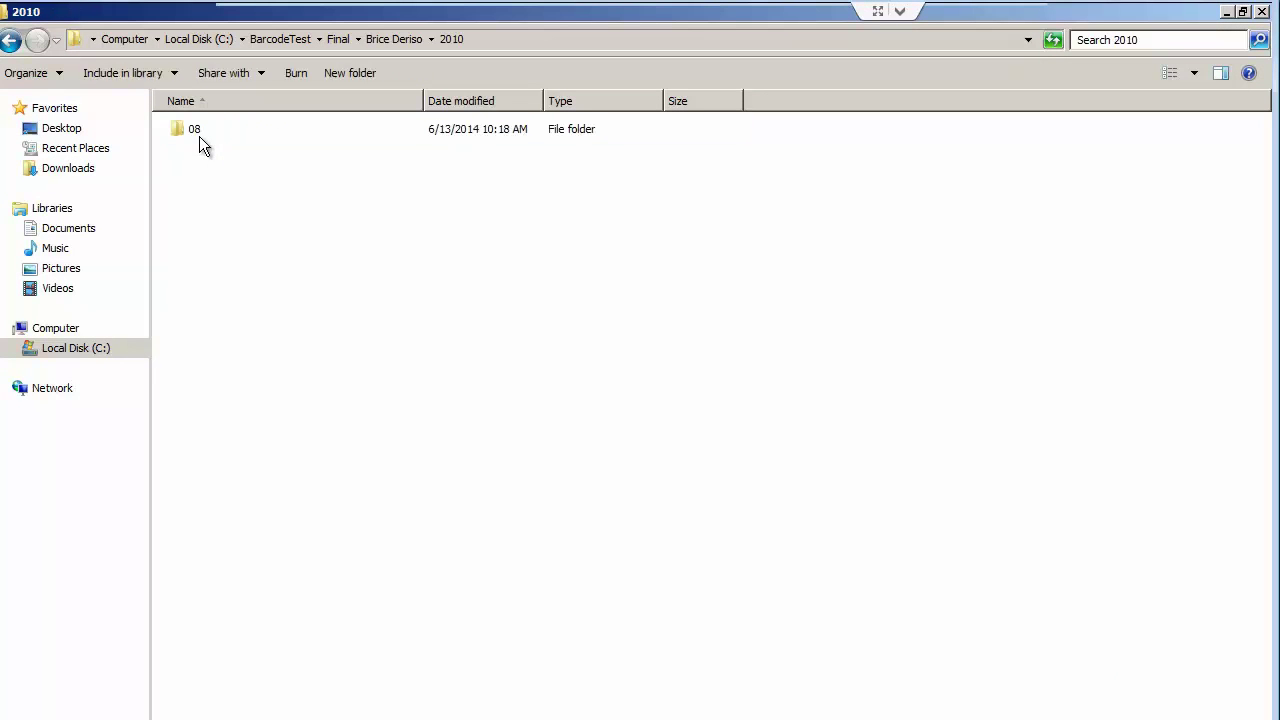
pyautogui.doubleClick(194, 131)
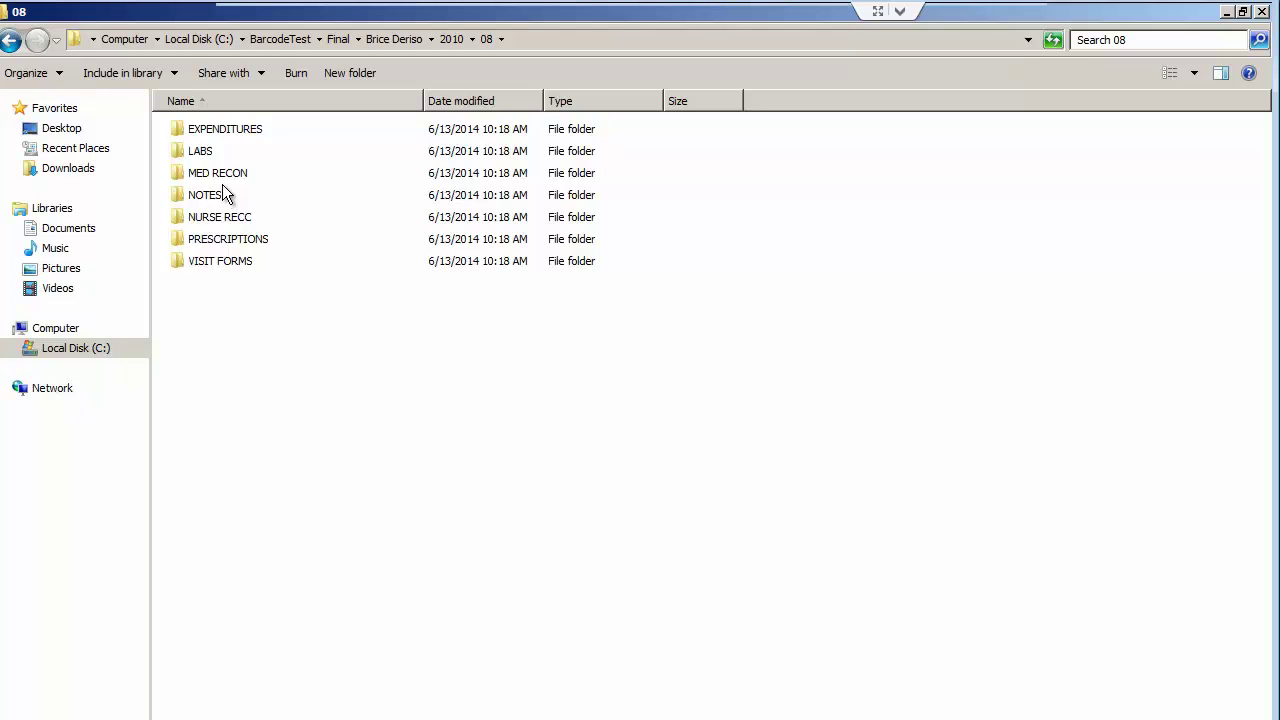
pyautogui.doubleClick(211, 132)
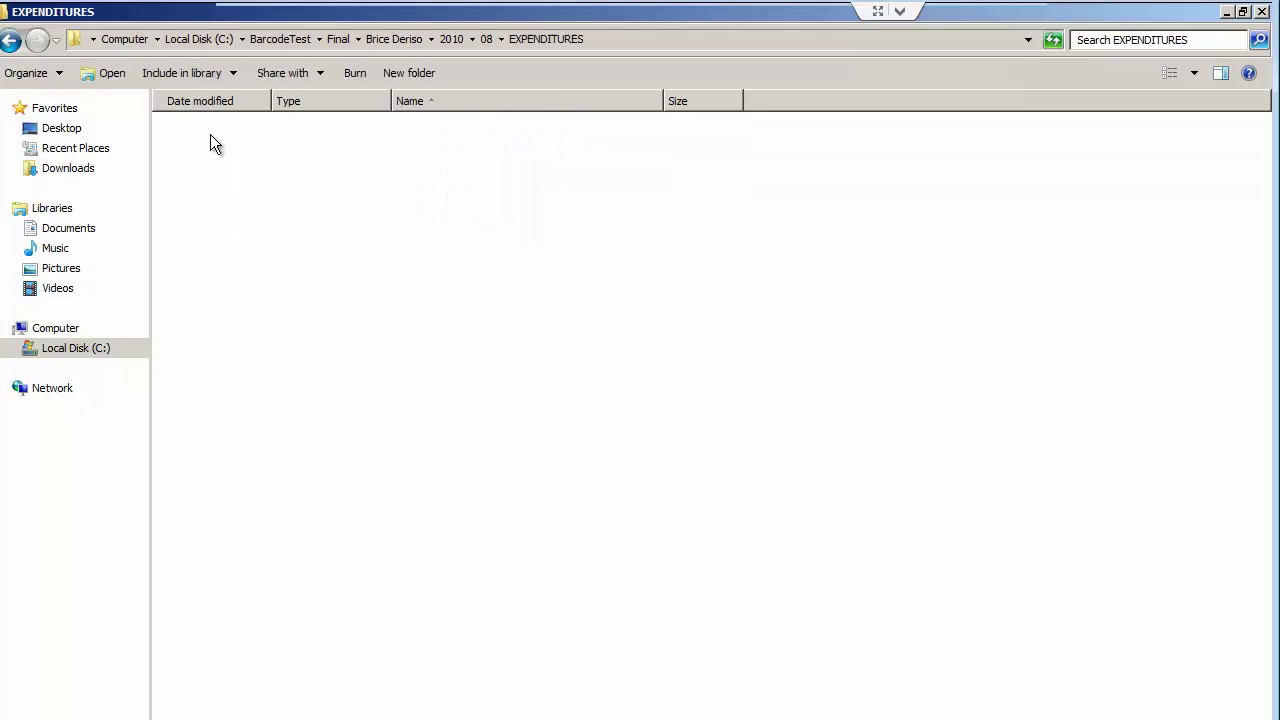
pyautogui.click(225, 129)
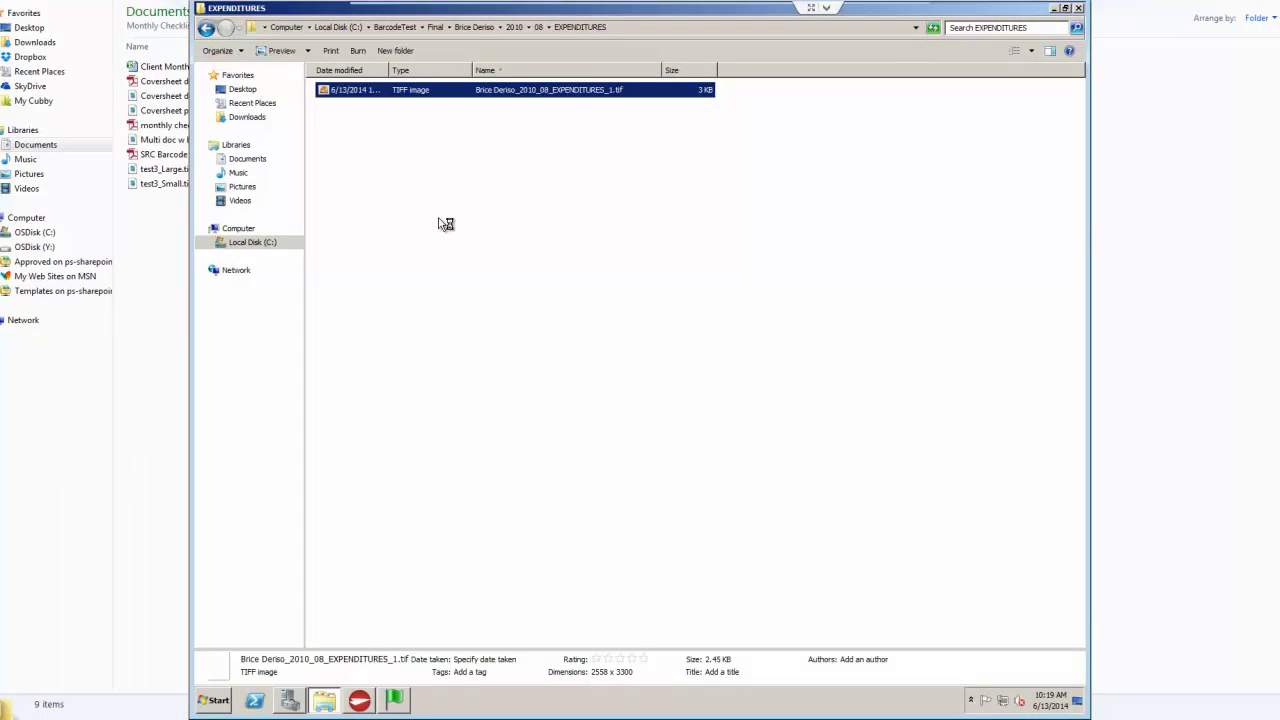
pyautogui.press('Return')
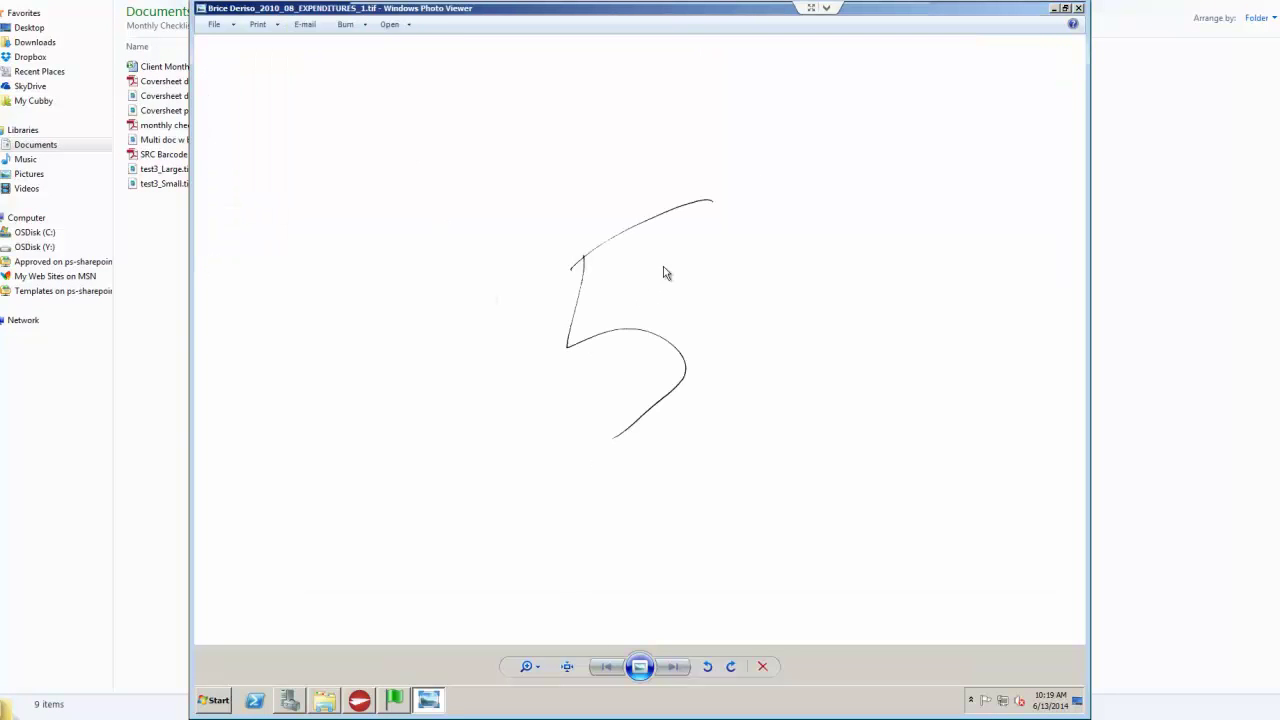
pyautogui.click(1078, 8)
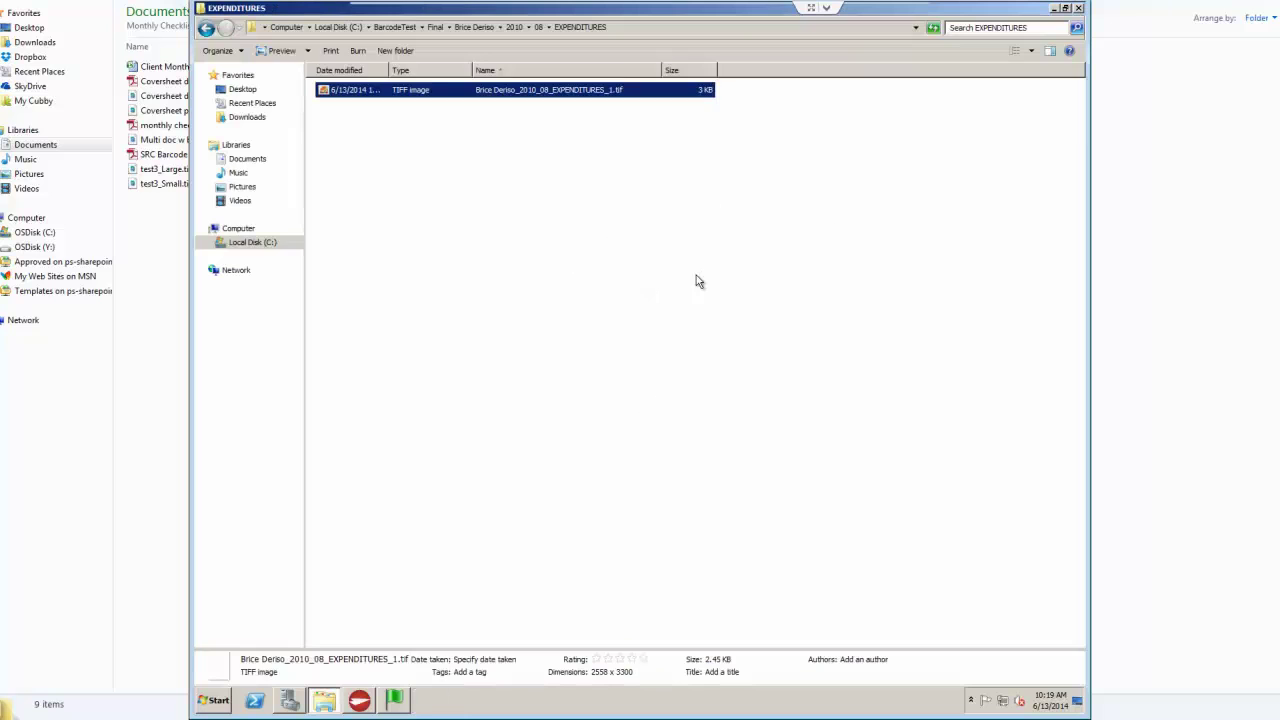
# View the TIFF in the same patient's 08\NOTES folder, then close the image
pyautogui.click(538, 27)
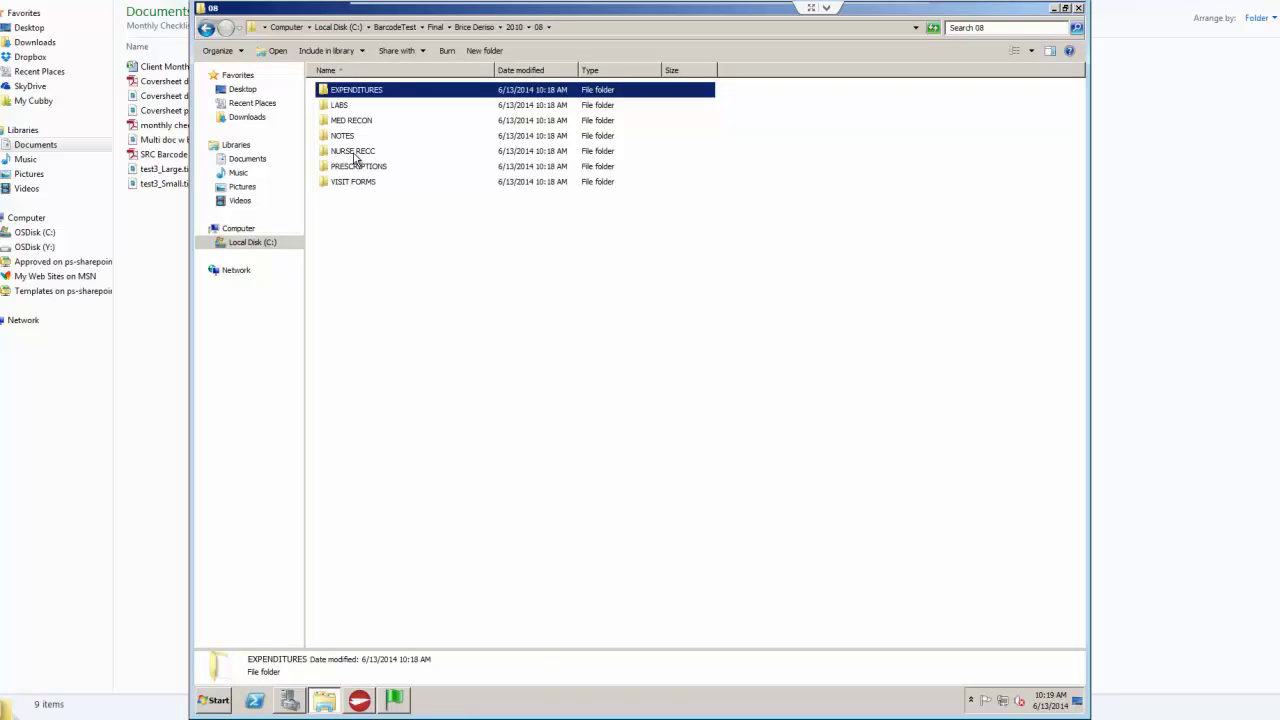
pyautogui.doubleClick(343, 136)
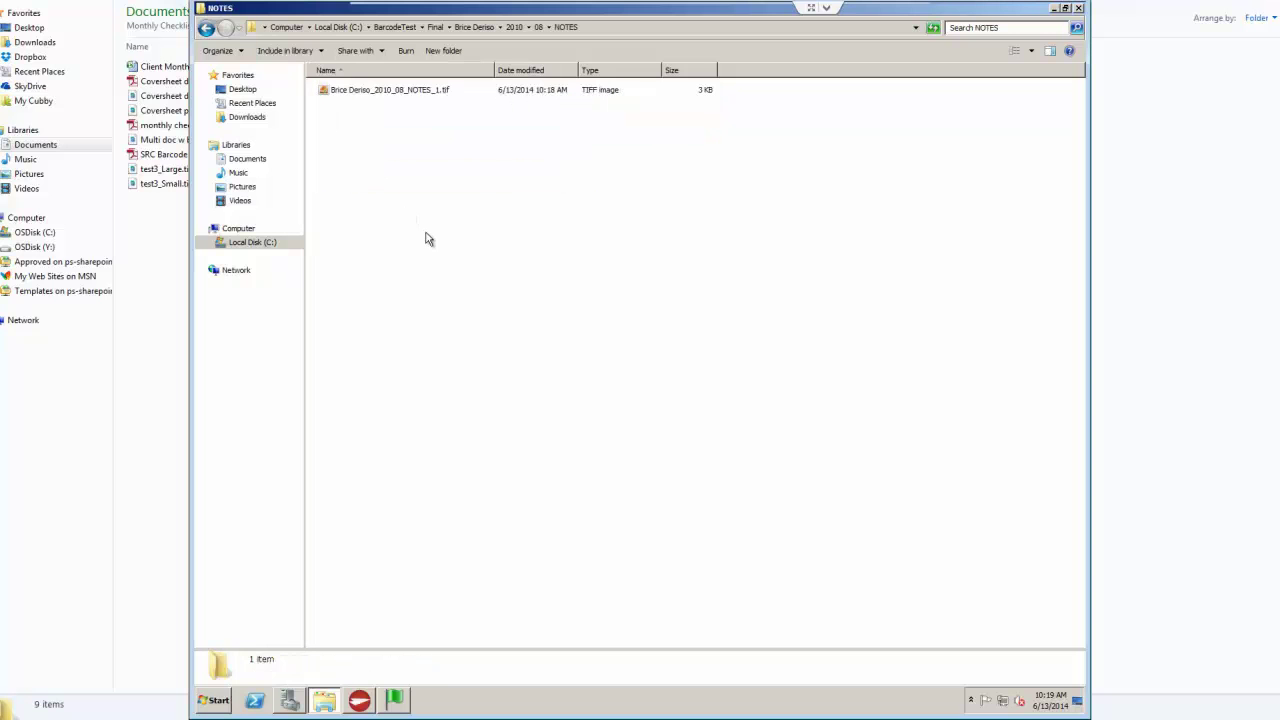
pyautogui.doubleClick(381, 94)
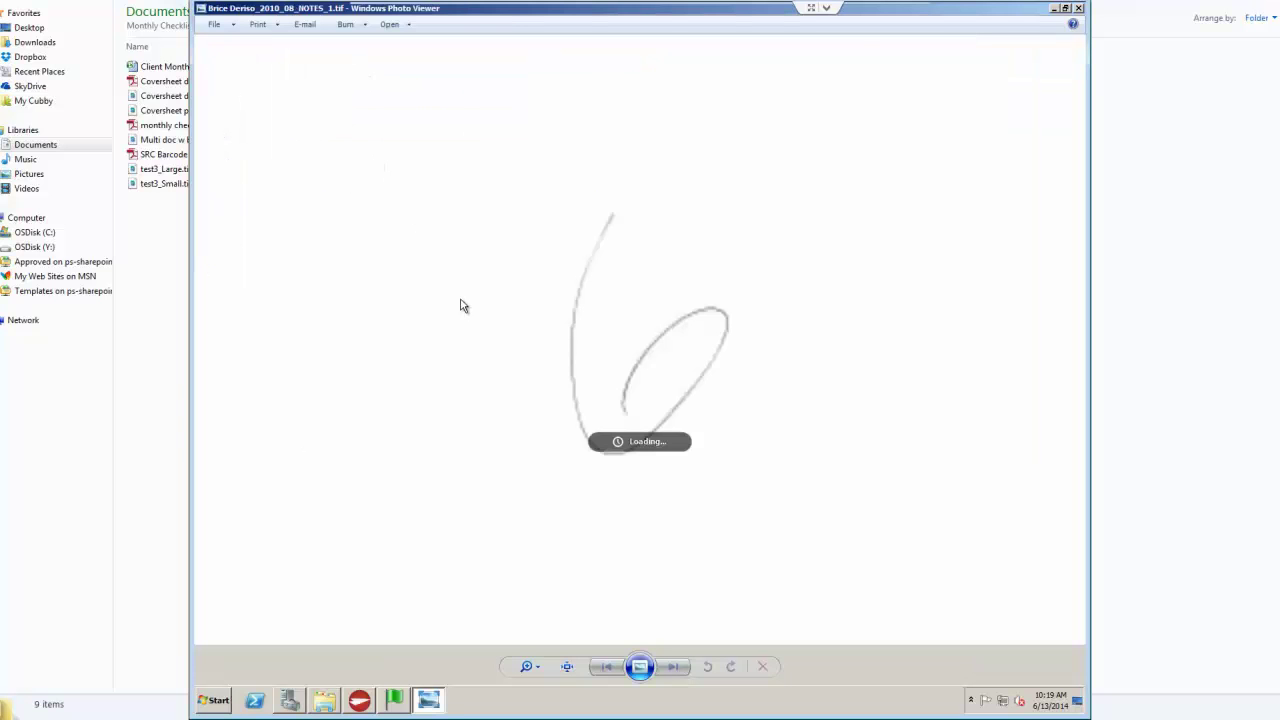
pyautogui.click(1078, 8)
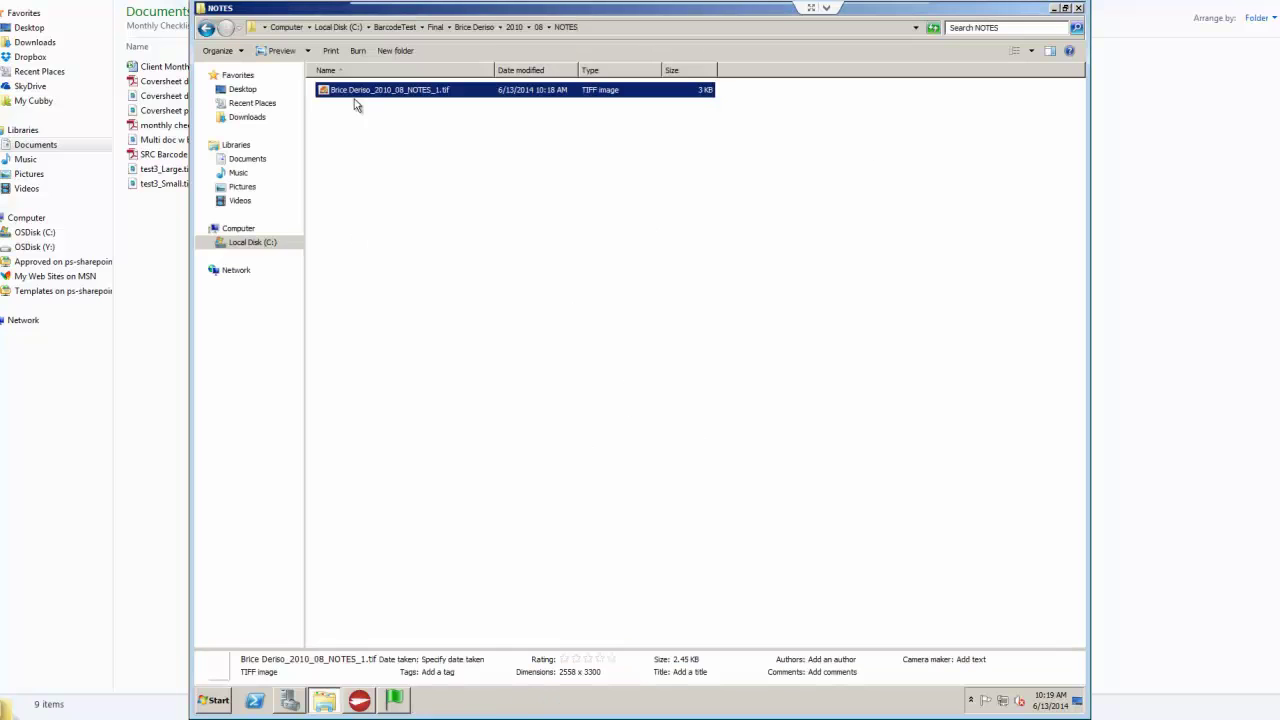
# Return to the Final folder and view the TIFF in the second patient's 2014\12\VISIT FORMS folder, then close the image
pyautogui.click(400, 28)
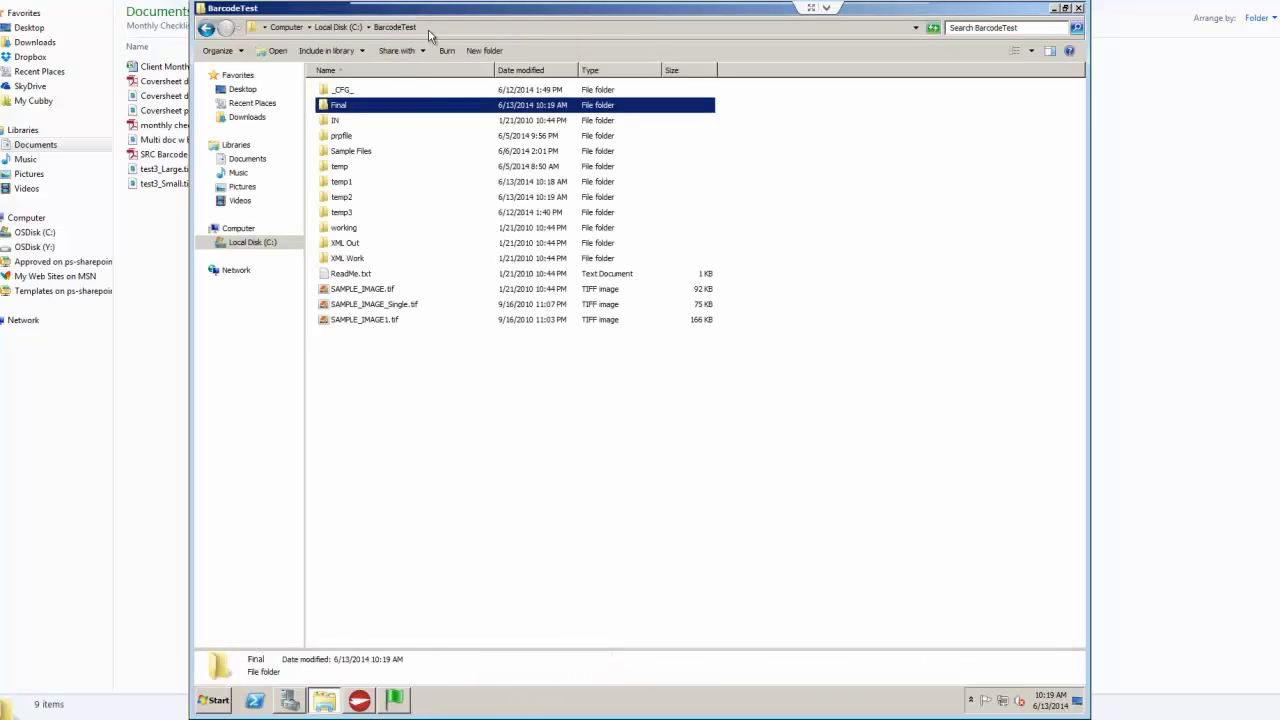
pyautogui.doubleClick(339, 108)
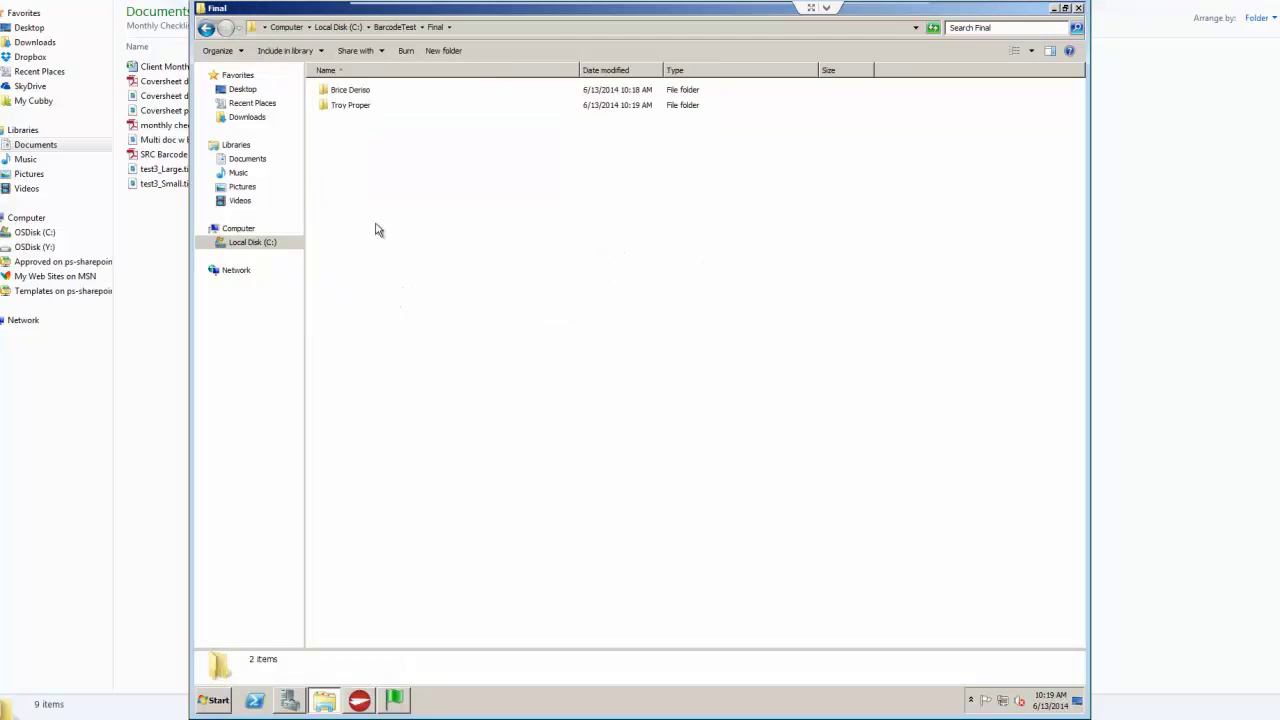
pyautogui.doubleClick(341, 106)
pyautogui.doubleClick(338, 91)
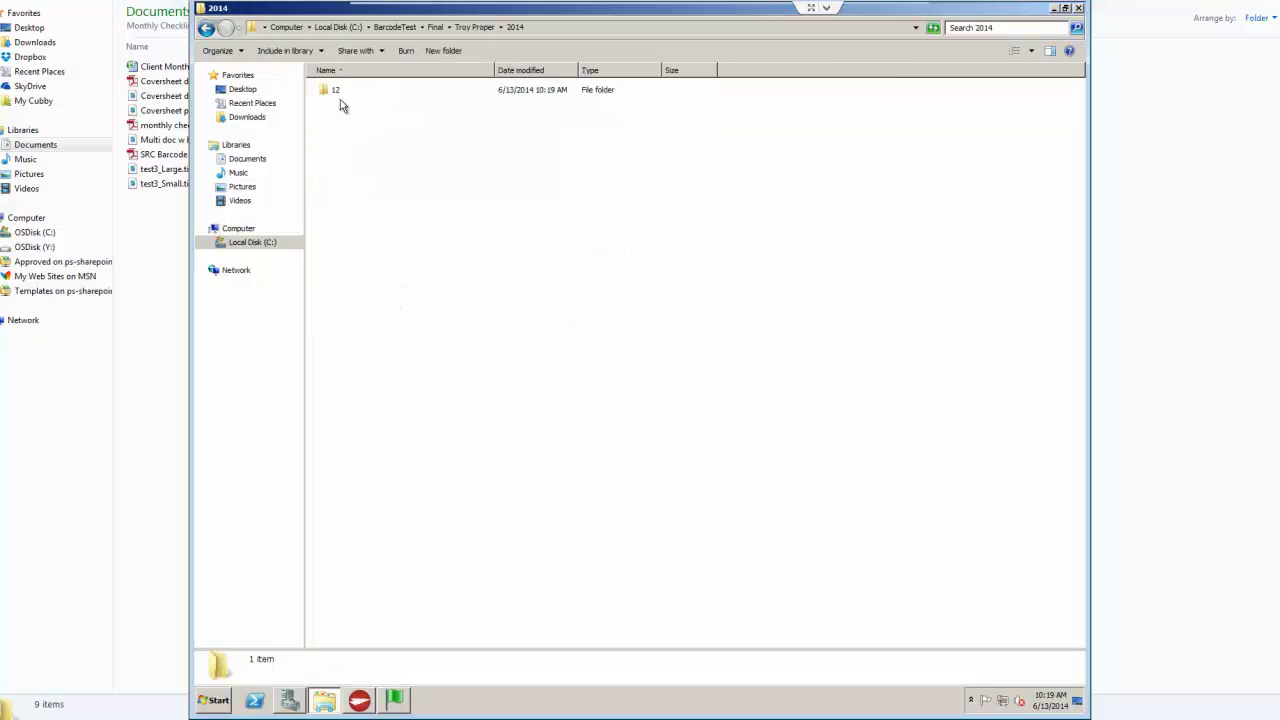
pyautogui.doubleClick(336, 91)
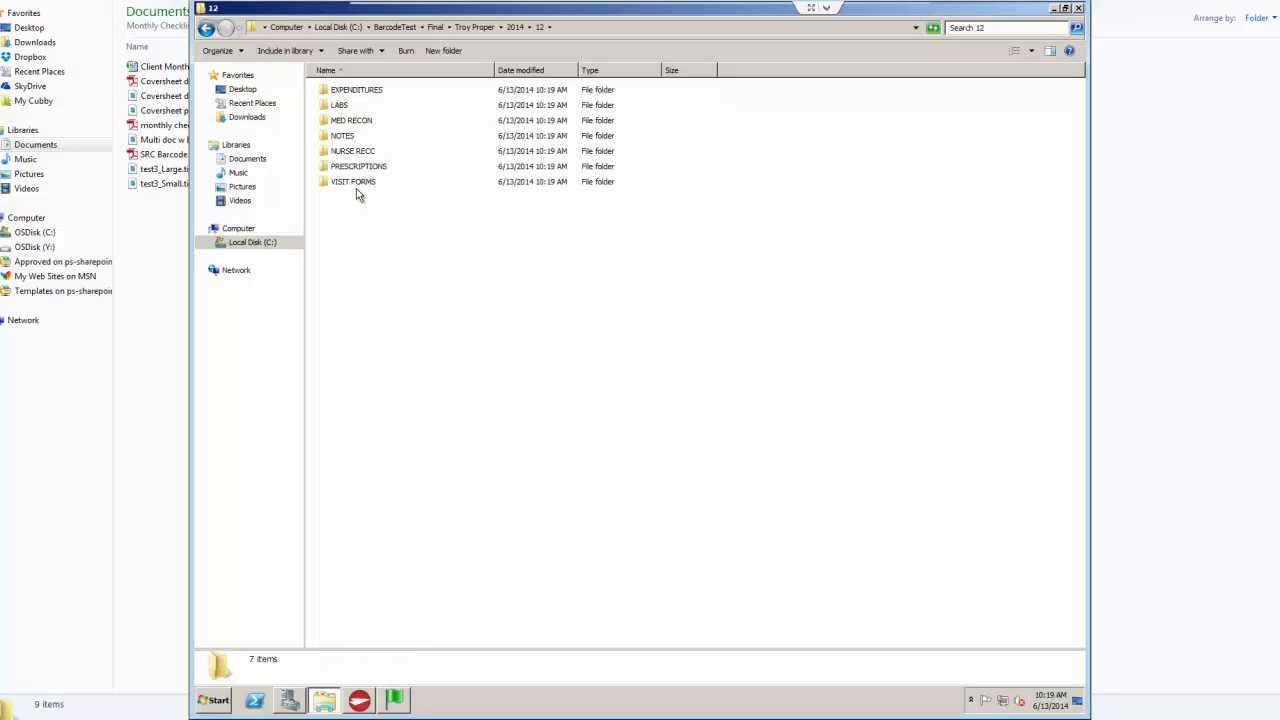
pyautogui.doubleClick(354, 185)
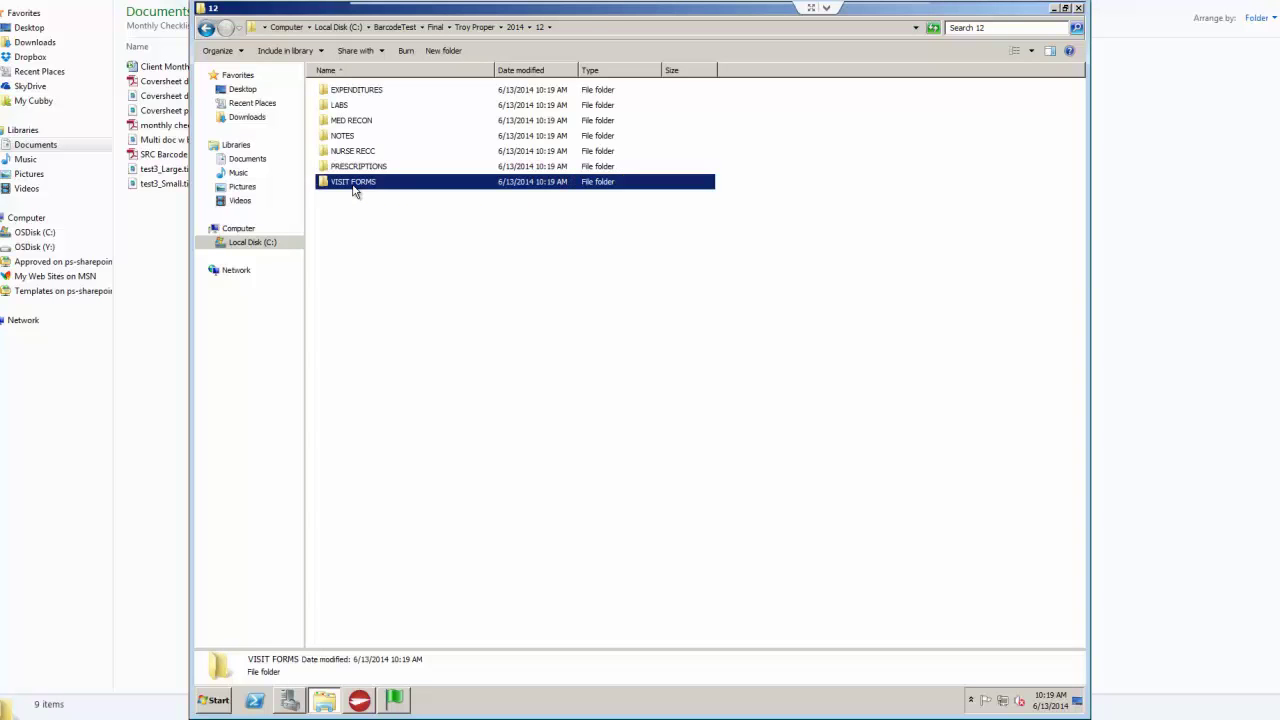
pyautogui.doubleClick(406, 92)
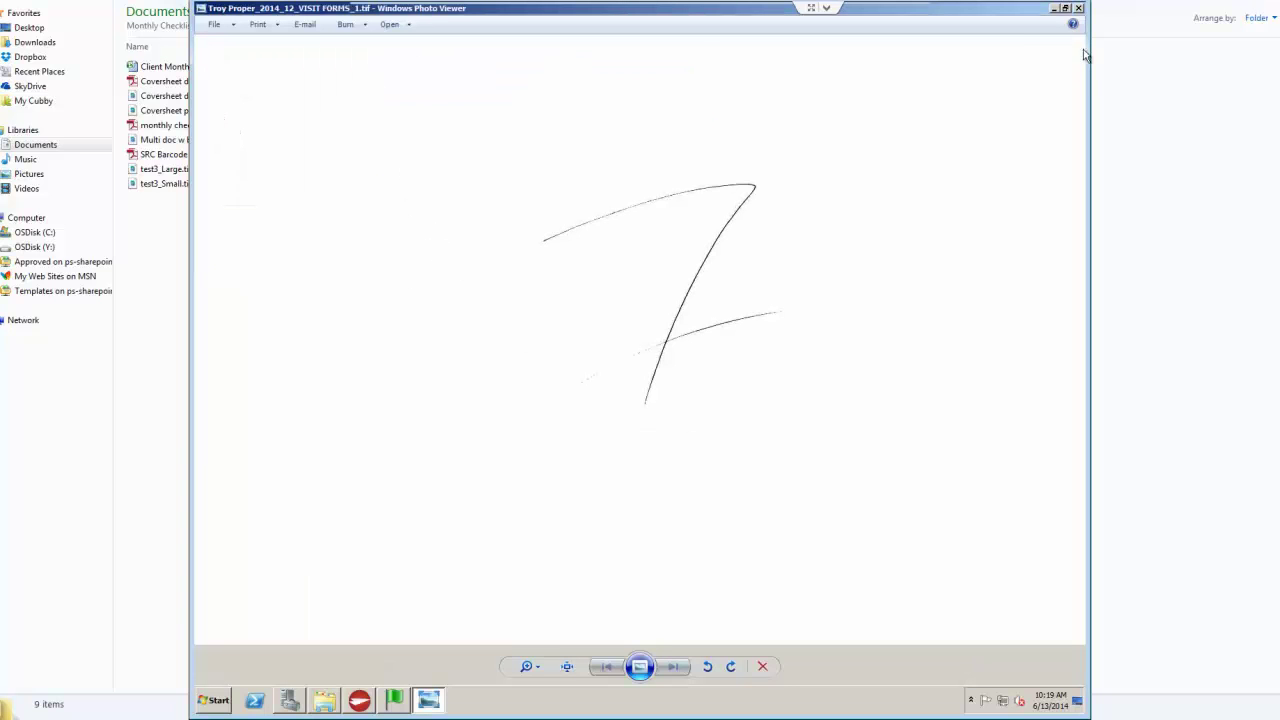
pyautogui.click(1078, 8)
pyautogui.click(778, 329)
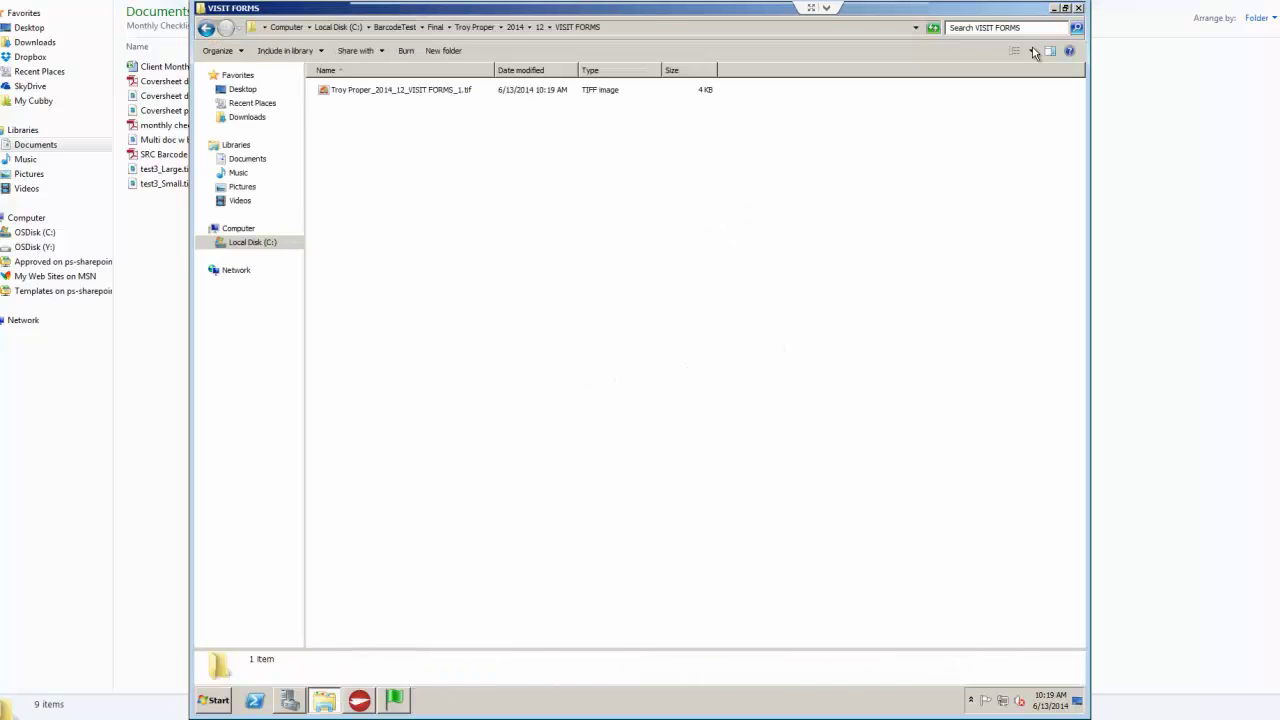
# Switch to the AutoStore Workflow Process Designer
pyautogui.click(359, 700)
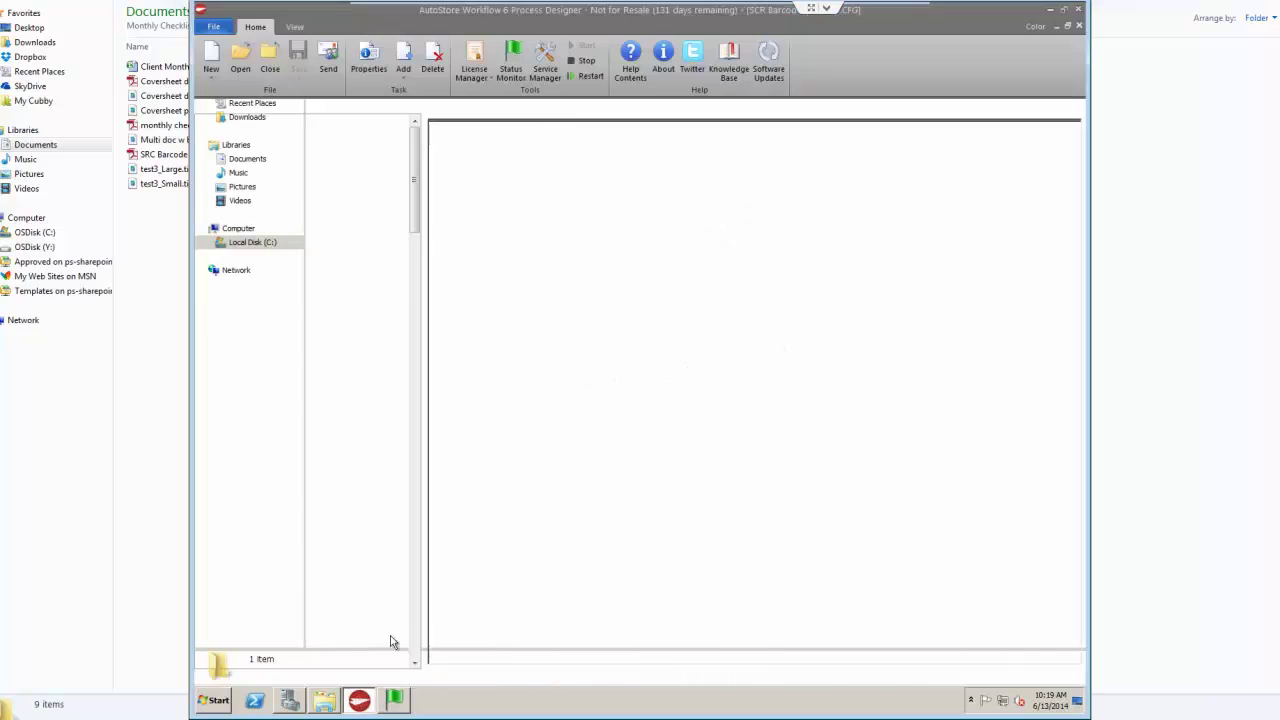